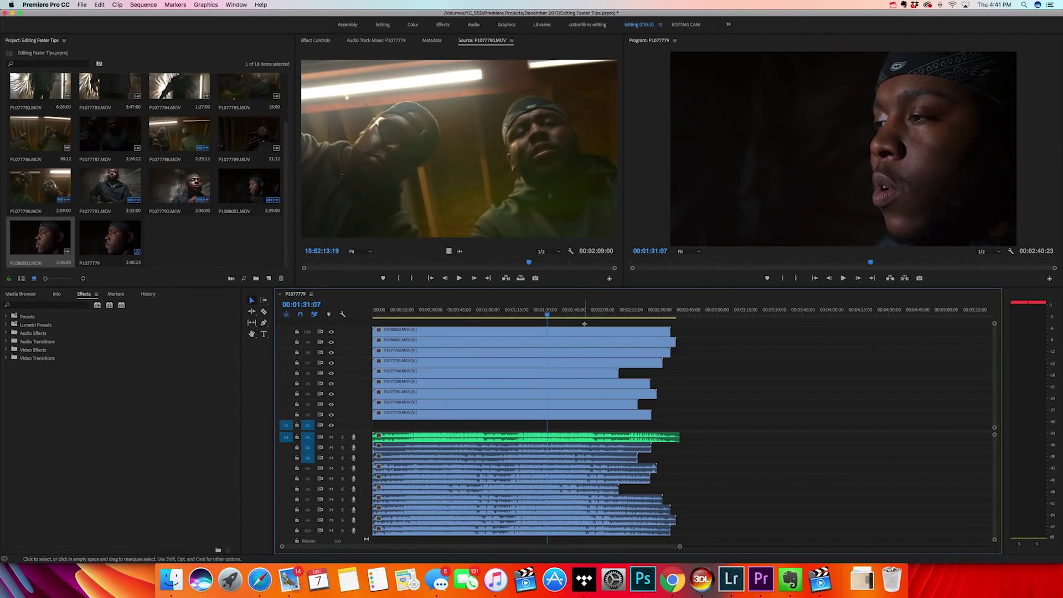
Step: Synchronize all the stacked camera clips by their audio (Track Channel 1)
left_click_drag(585, 324, 556, 440)
right_click(507, 335)
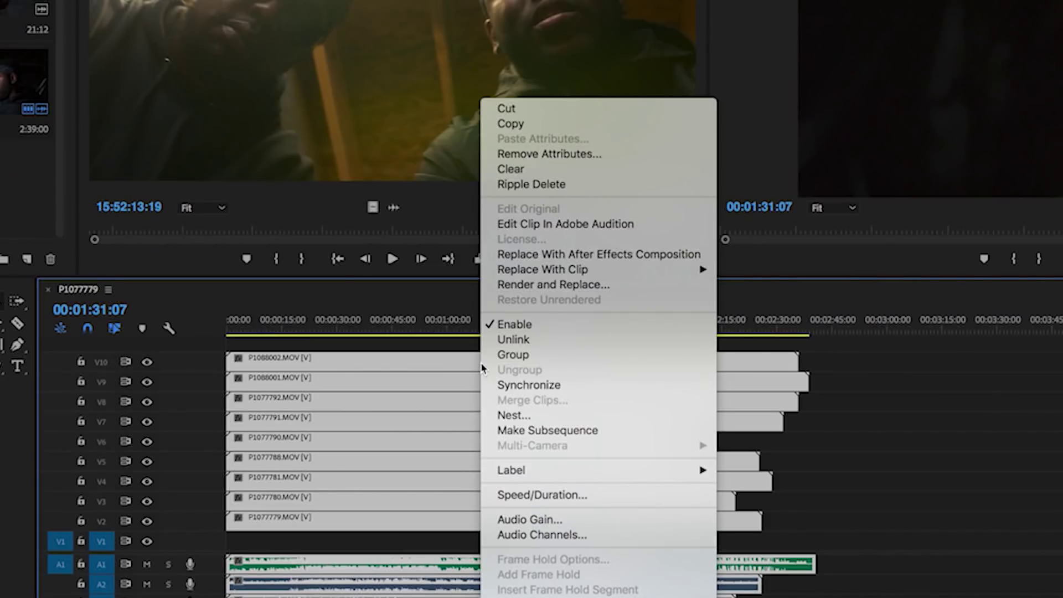
left_click(560, 391)
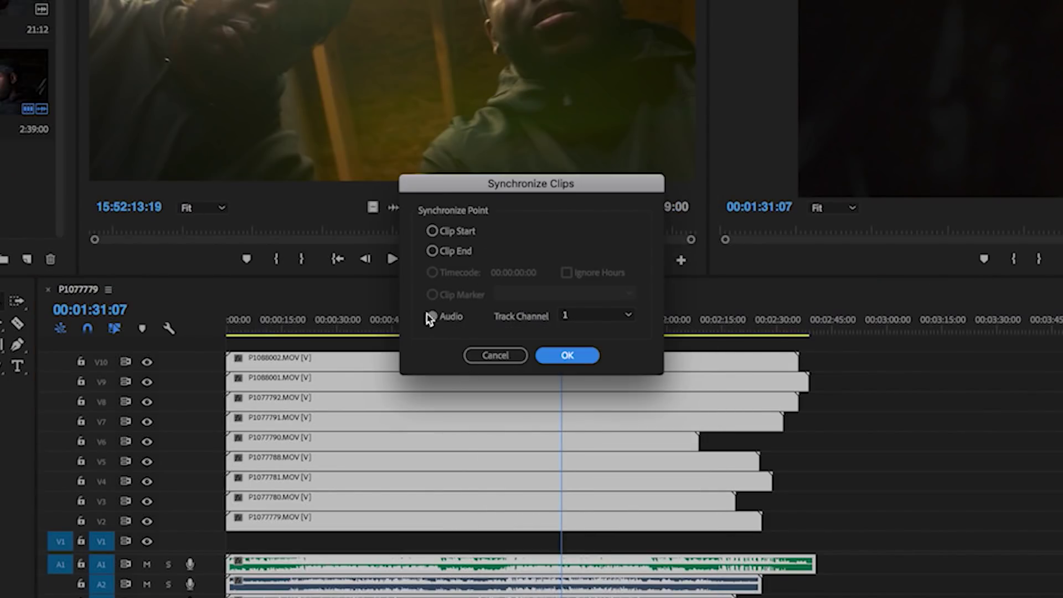
left_click(584, 356)
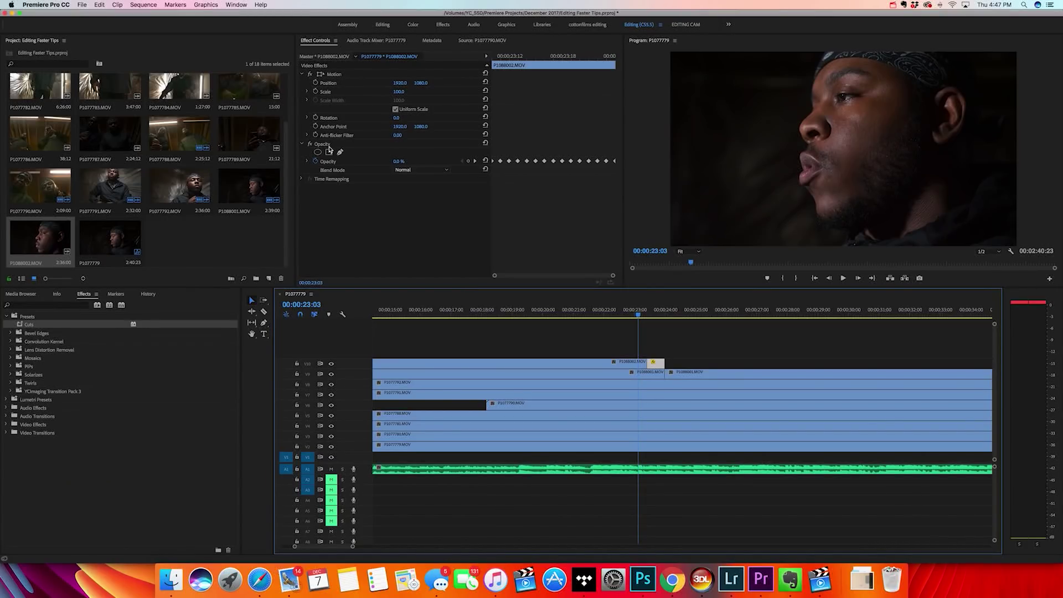
Step: Start saving the Opacity effect of P1088002.MOV as a preset named Cuts 2
left_click(329, 147)
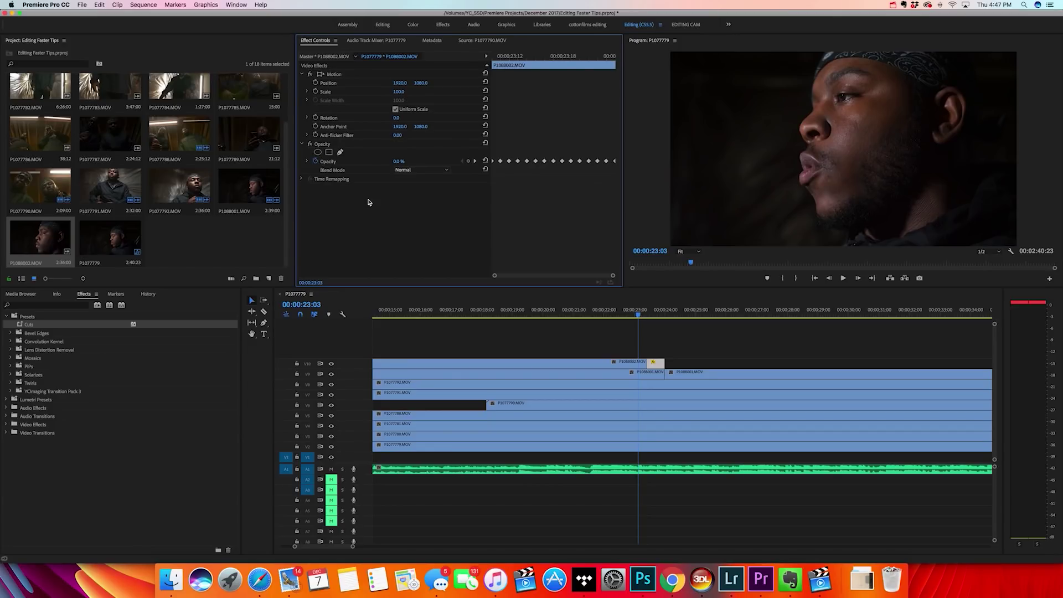
right_click(325, 145)
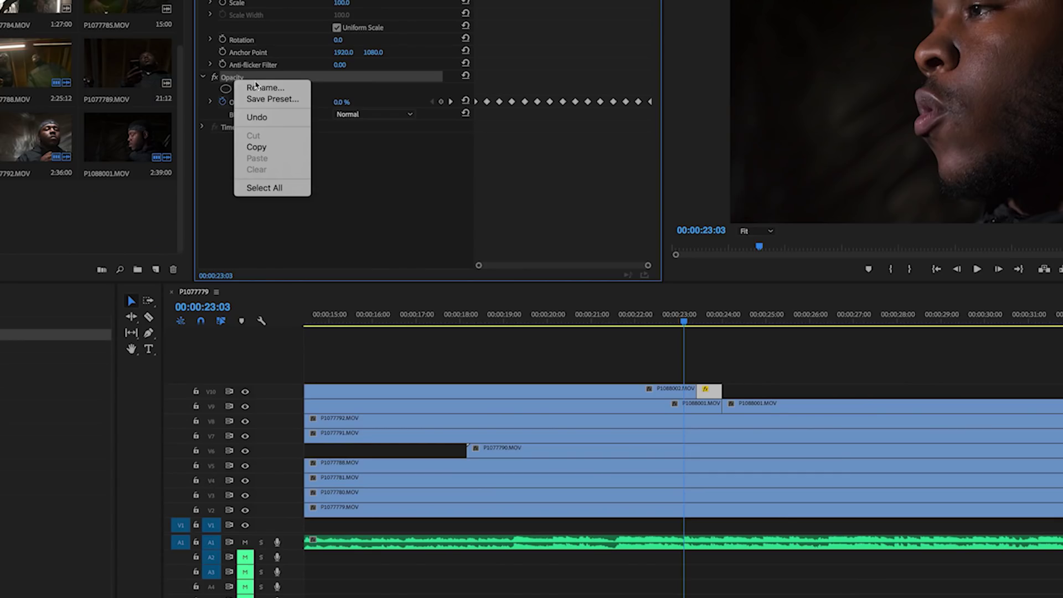
left_click(258, 100)
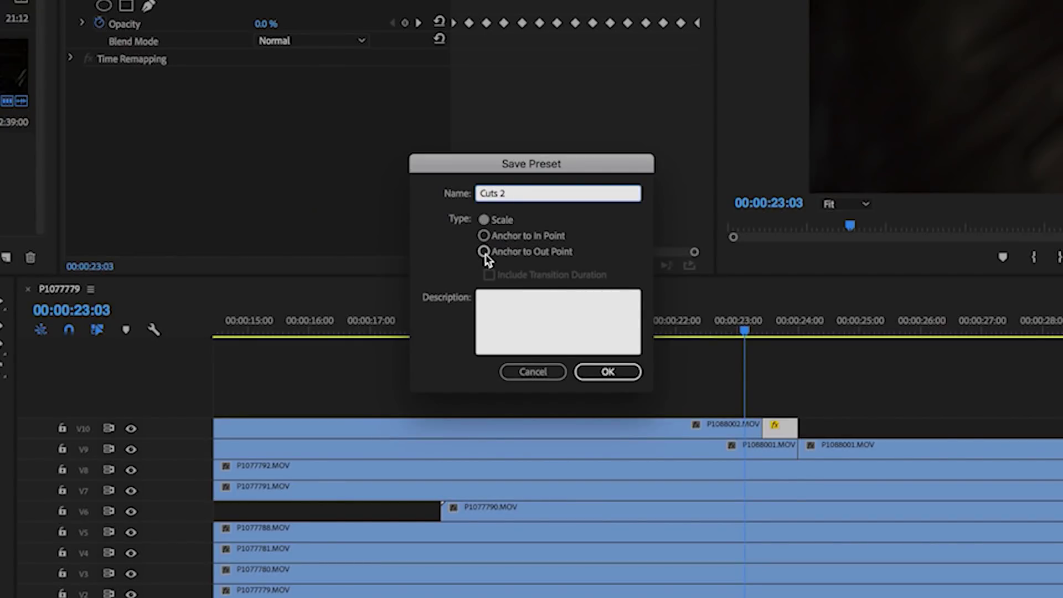
Step: Save the Cuts 2 preset and delete the small leftover clip on V10
left_click(608, 373)
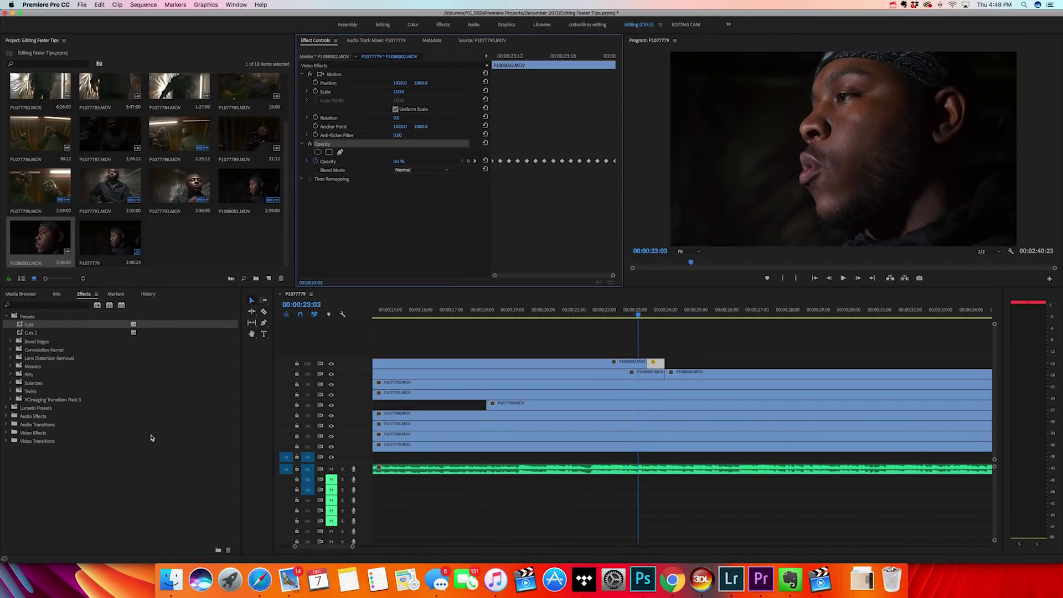
left_click(37, 341)
left_click(726, 339)
left_click(657, 363)
key("Delete")
Step: Extend P1088002.MOV by 14 frames, apply the Cuts 2 preset to it, and play it back
left_click_drag(656, 366, 667, 364)
left_click(34, 335)
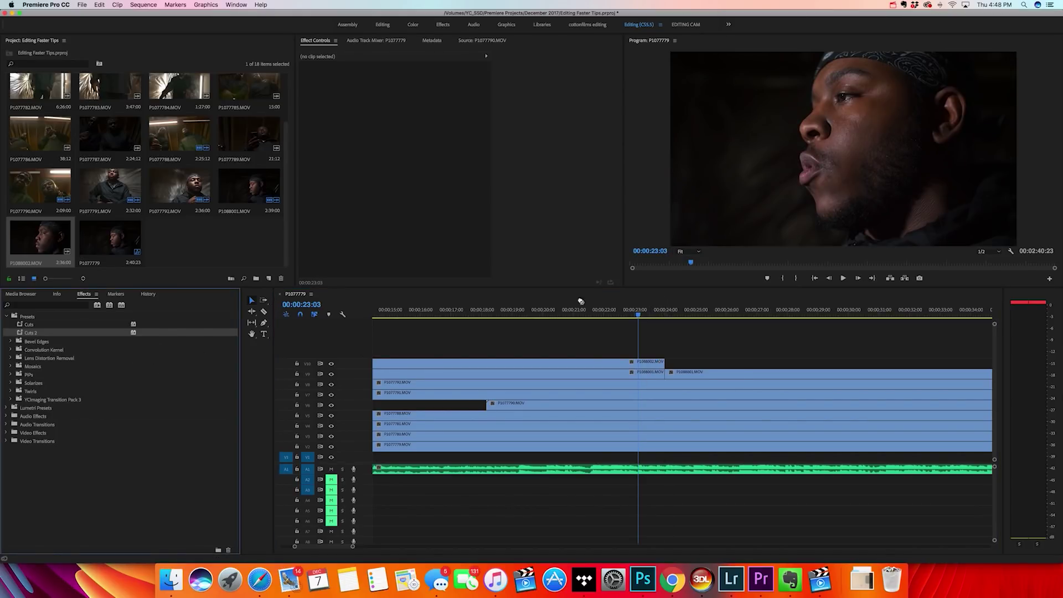
left_click_drag(656, 364, 655, 361)
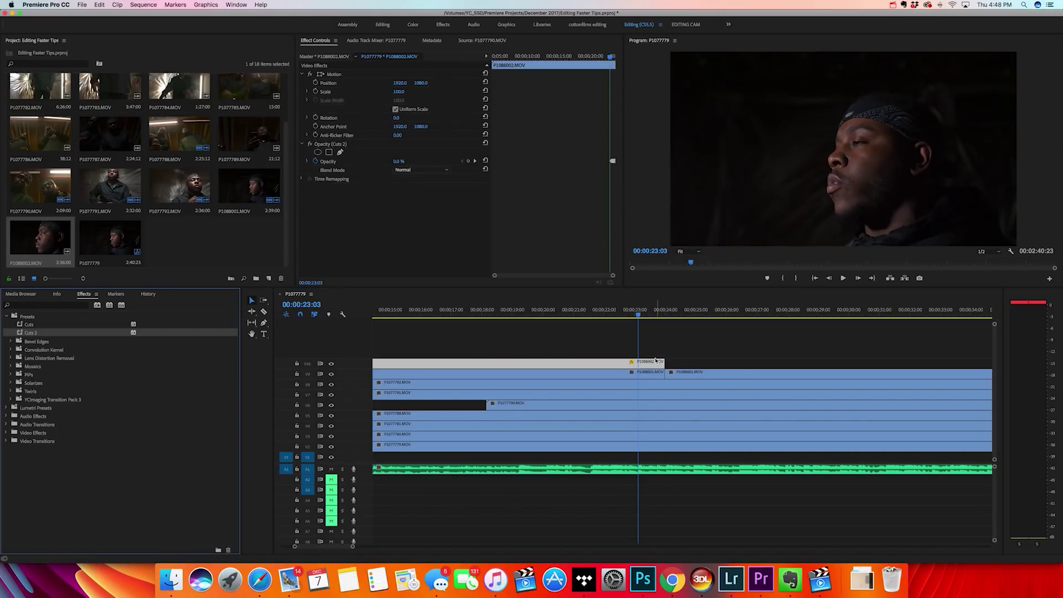
key("space")
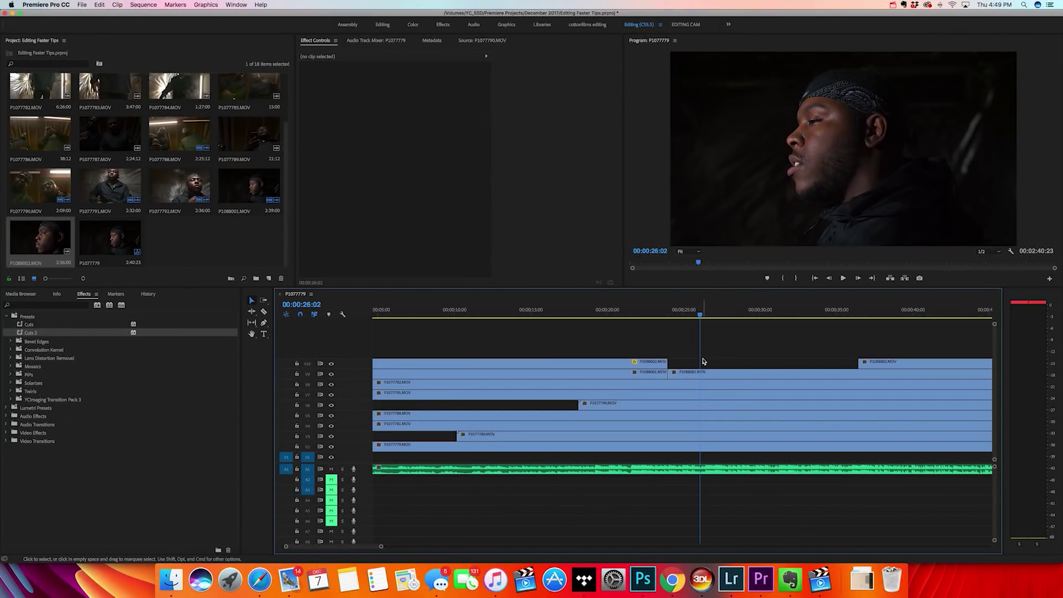
Step: Review the cut around 00:00:35:01, then select the clips on V10 and V9
left_click(865, 311)
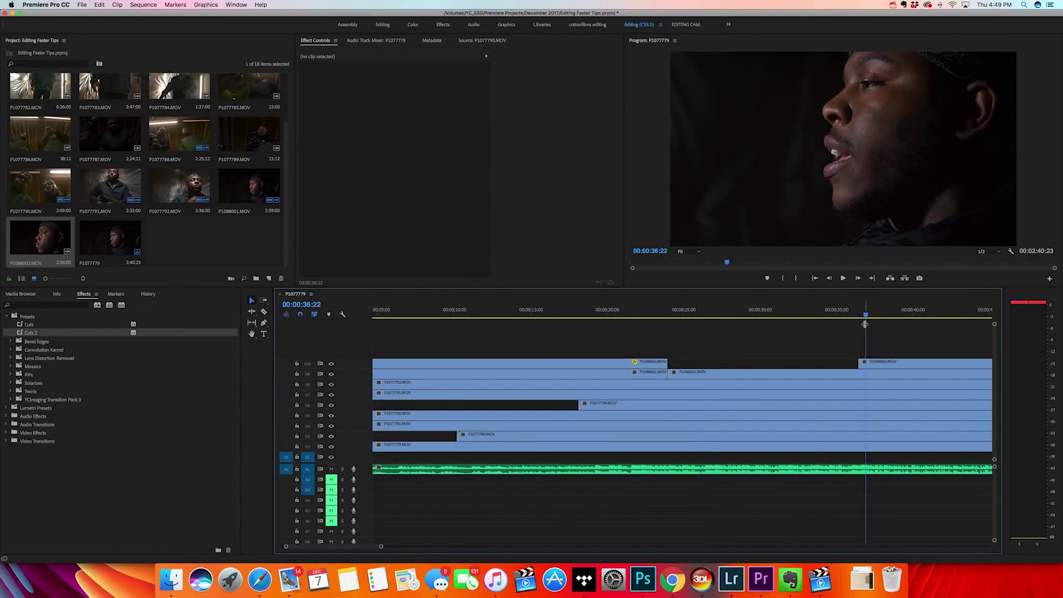
left_click(838, 312)
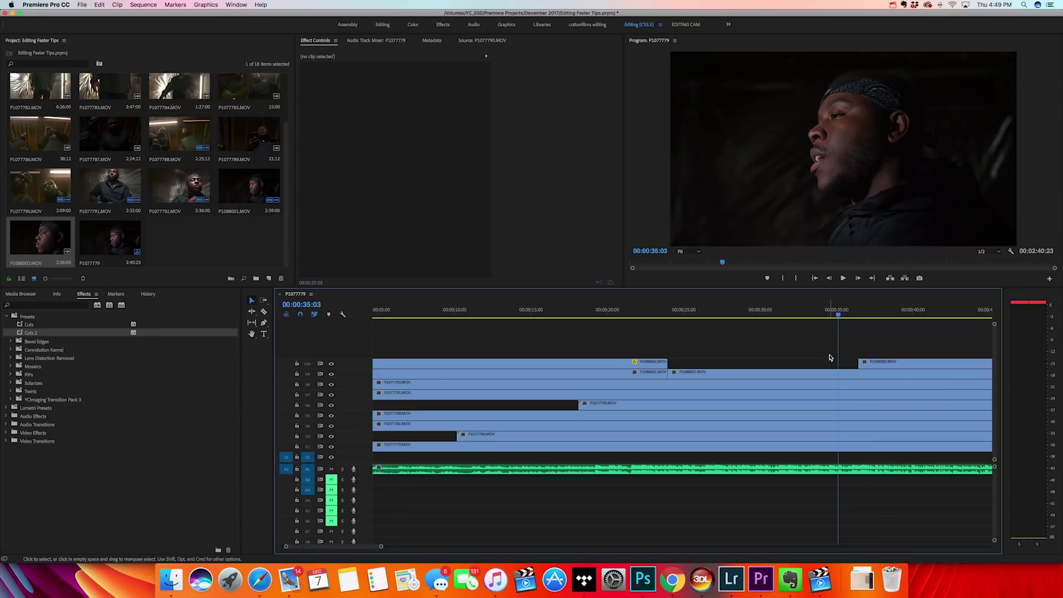
left_click(839, 313)
scroll(756, 361, "right", 3)
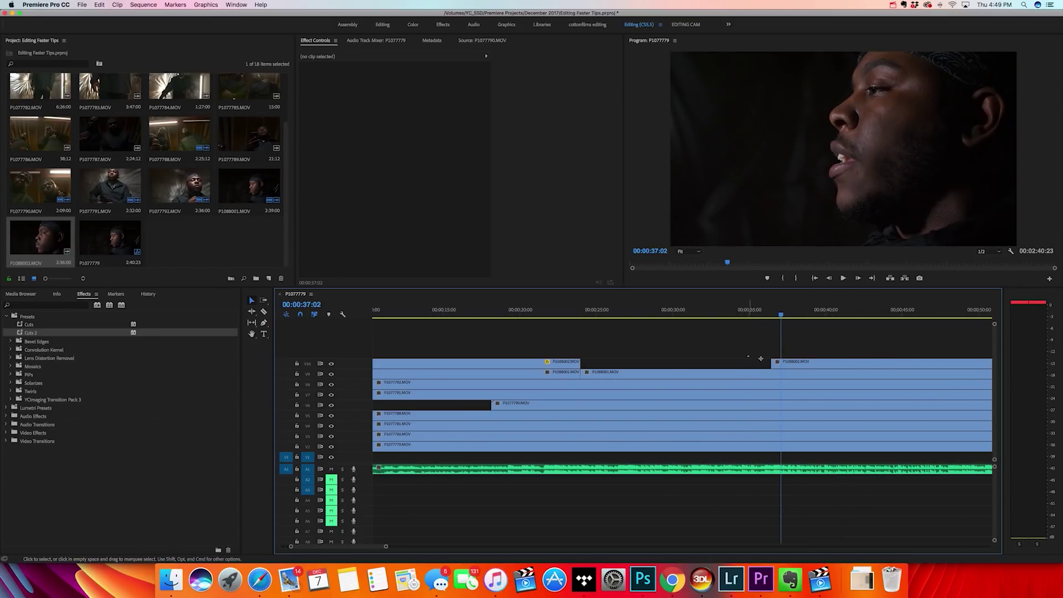
left_click_drag(748, 357, 803, 375)
Step: Give the V10 and V9 clips a Teal label and hide track V9's output
right_click(804, 378)
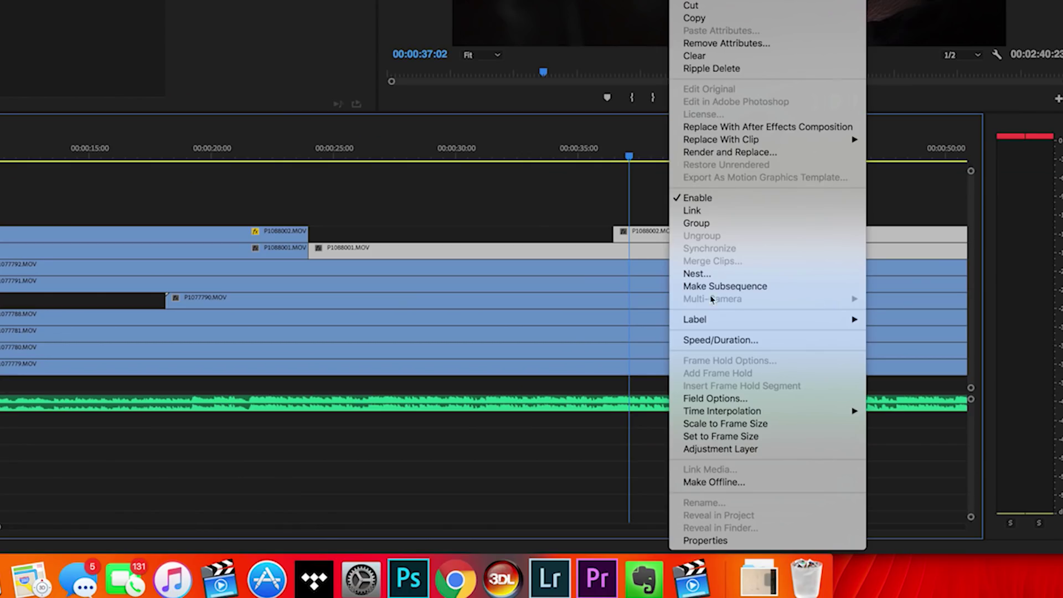
mouse_move(736, 323)
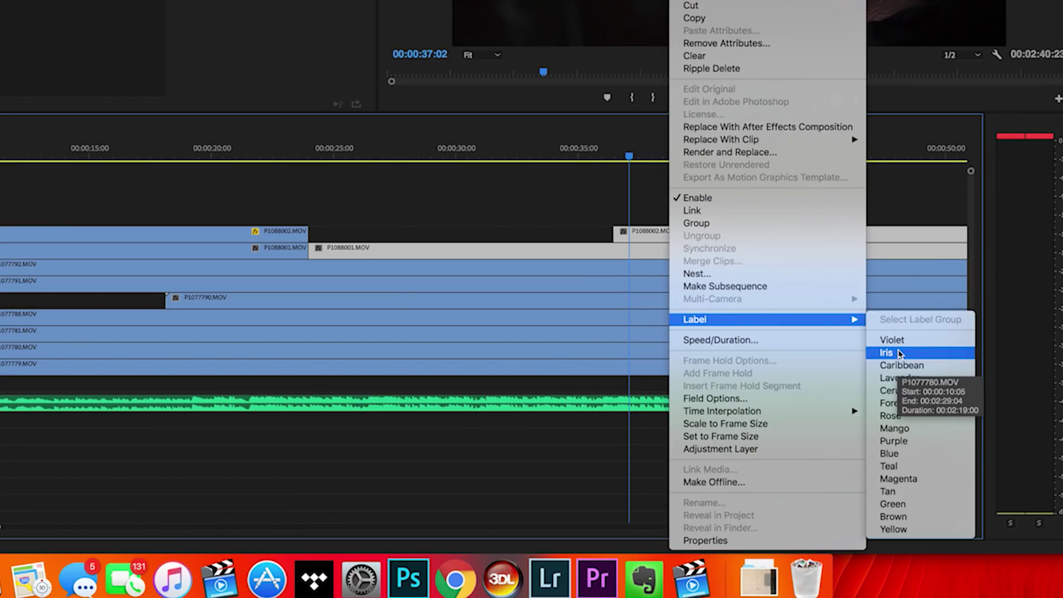
left_click(896, 467)
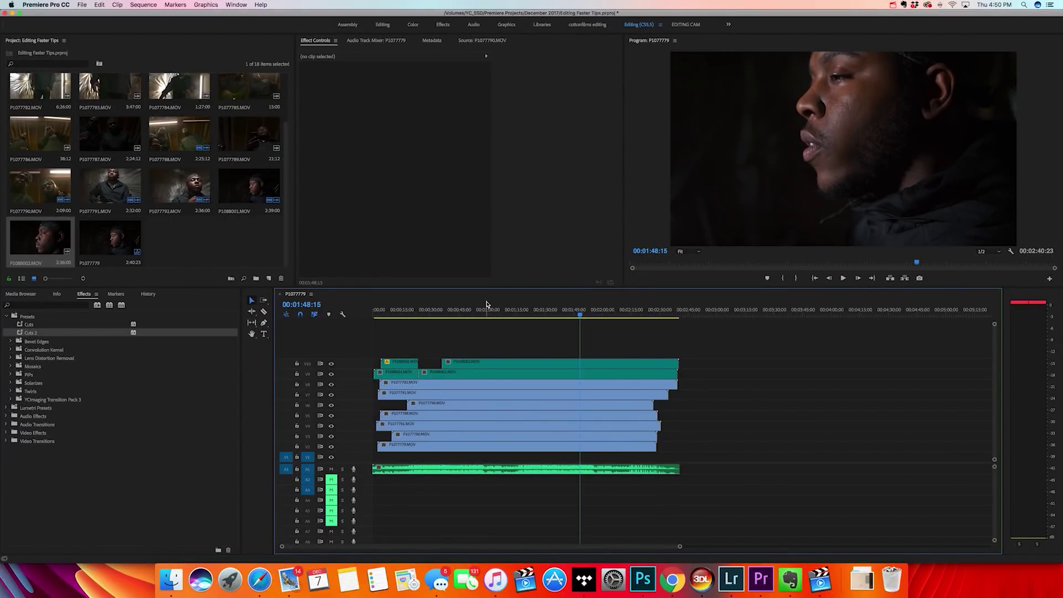
left_click(331, 374)
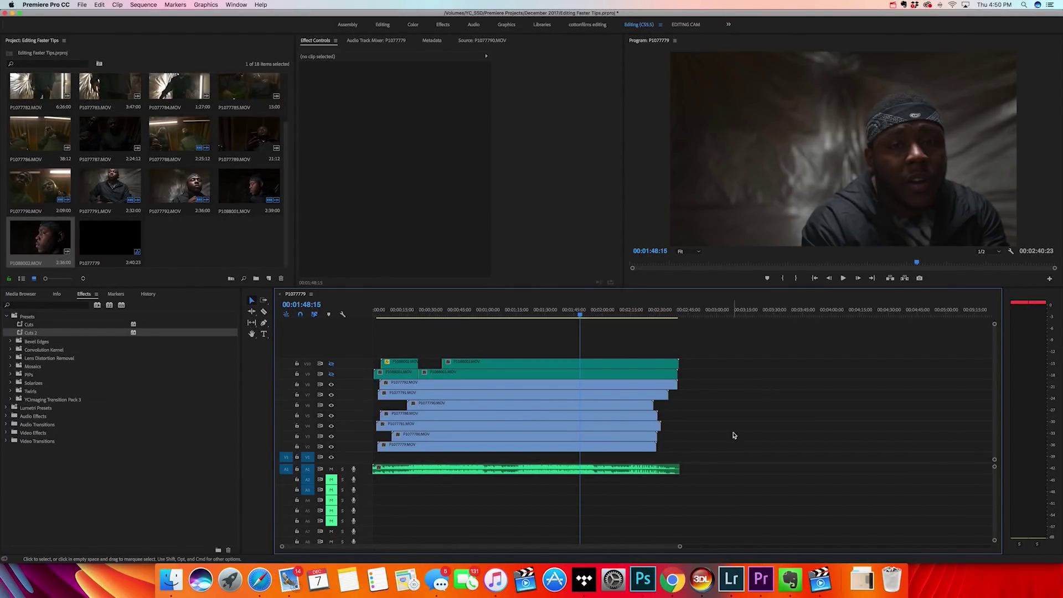
Step: Give the V8 and V7 clips a Violet label and hide track V8's output
left_click_drag(690, 387, 640, 397)
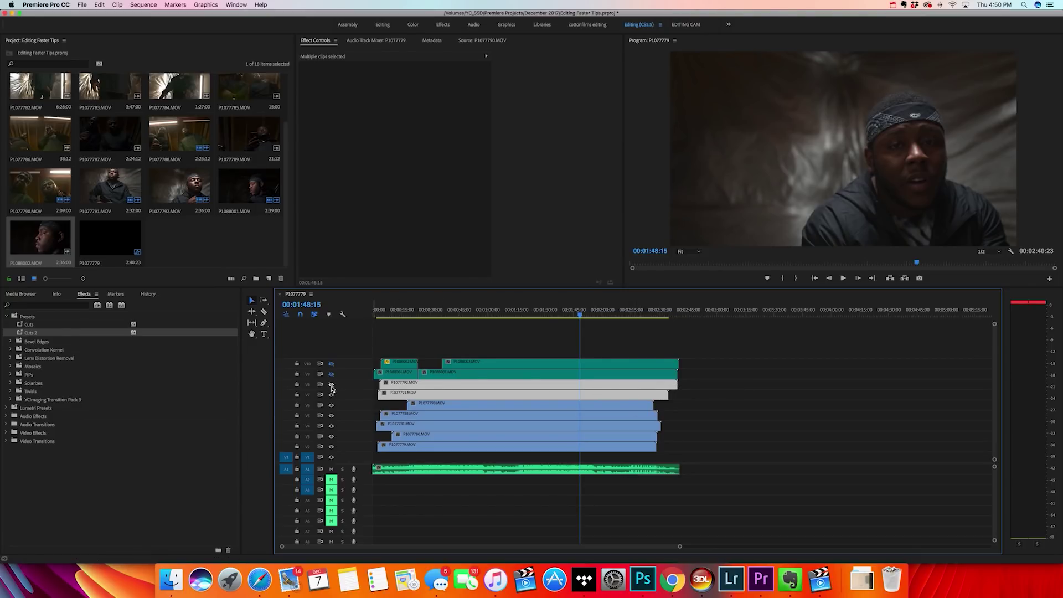
right_click(632, 387)
mouse_move(674, 419)
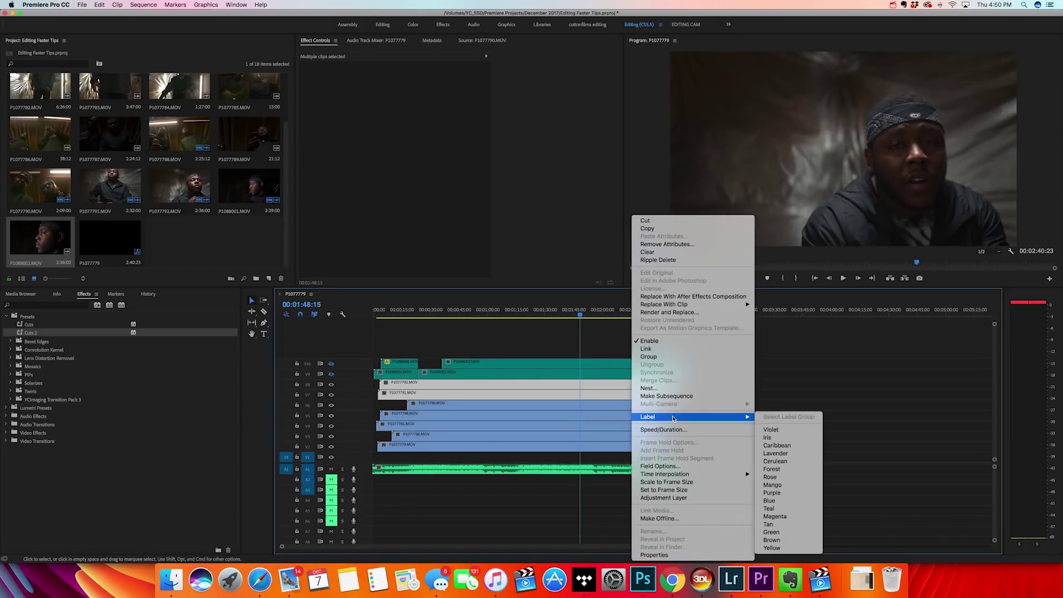
left_click(806, 432)
left_click(536, 399)
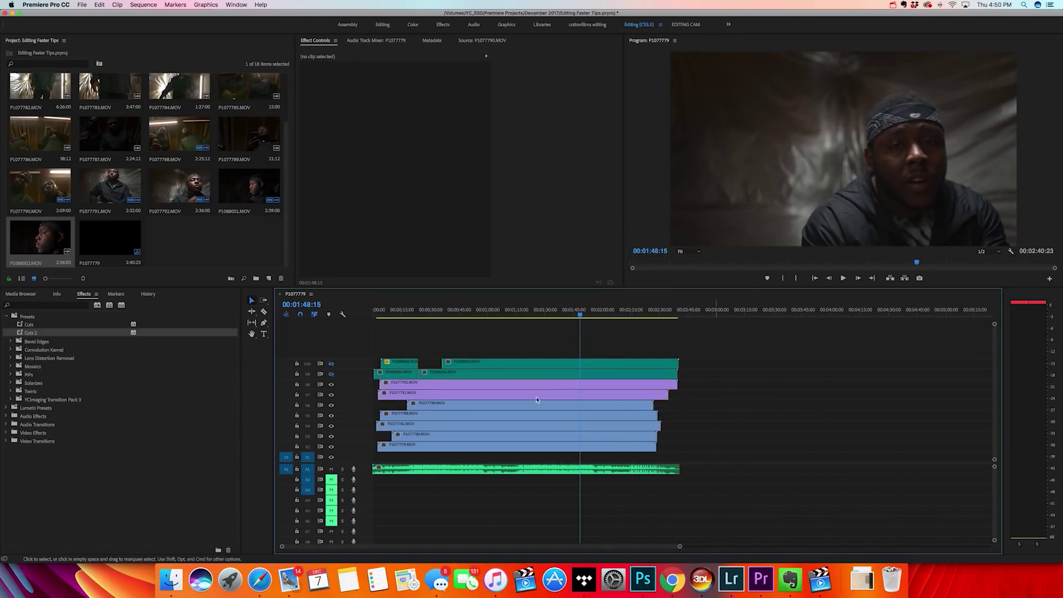
left_click(331, 385)
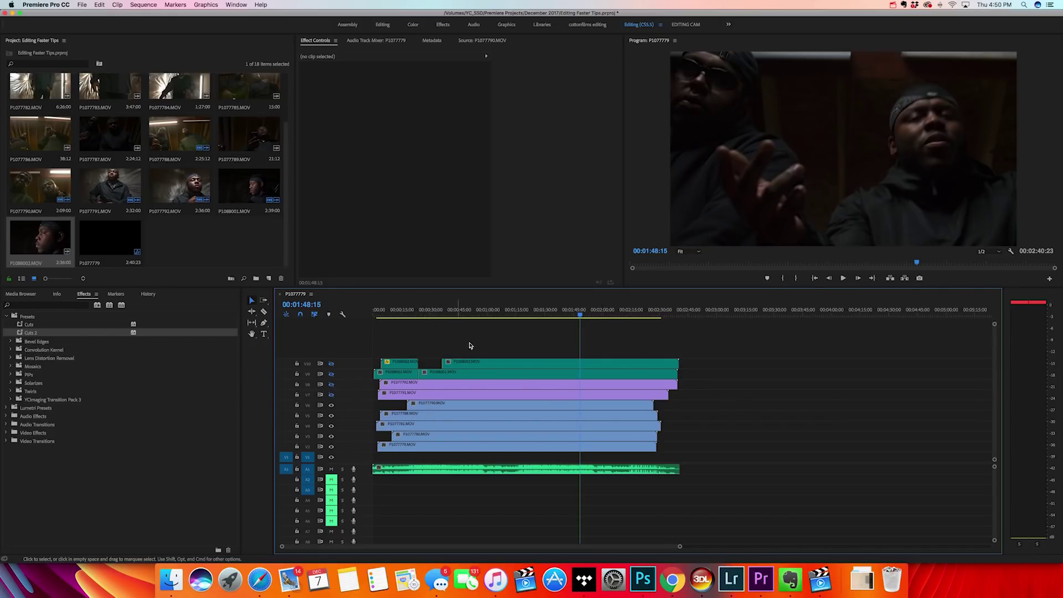
Step: At 00:00:39:03, give the V6 and V5 clips the Cerulean label
left_click_drag(460, 314, 448, 314)
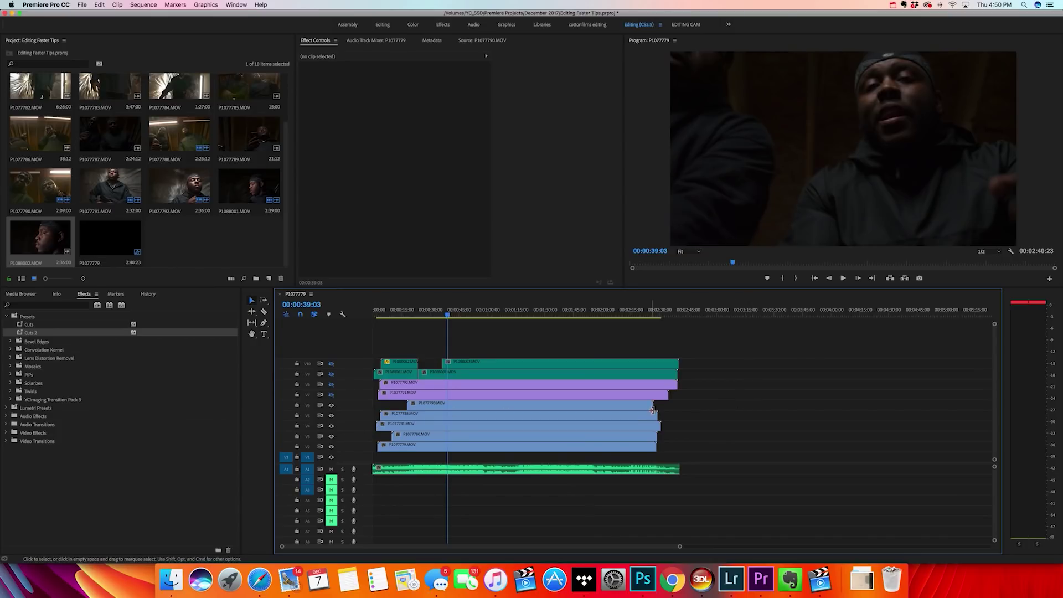
left_click_drag(671, 407, 634, 416)
right_click(613, 409)
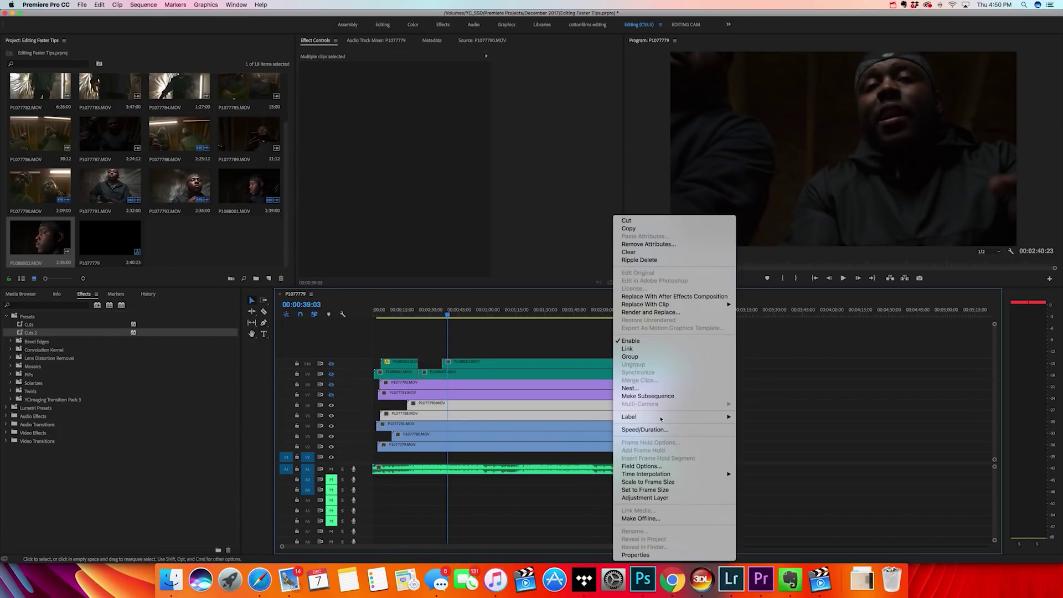
mouse_move(667, 421)
left_click(784, 465)
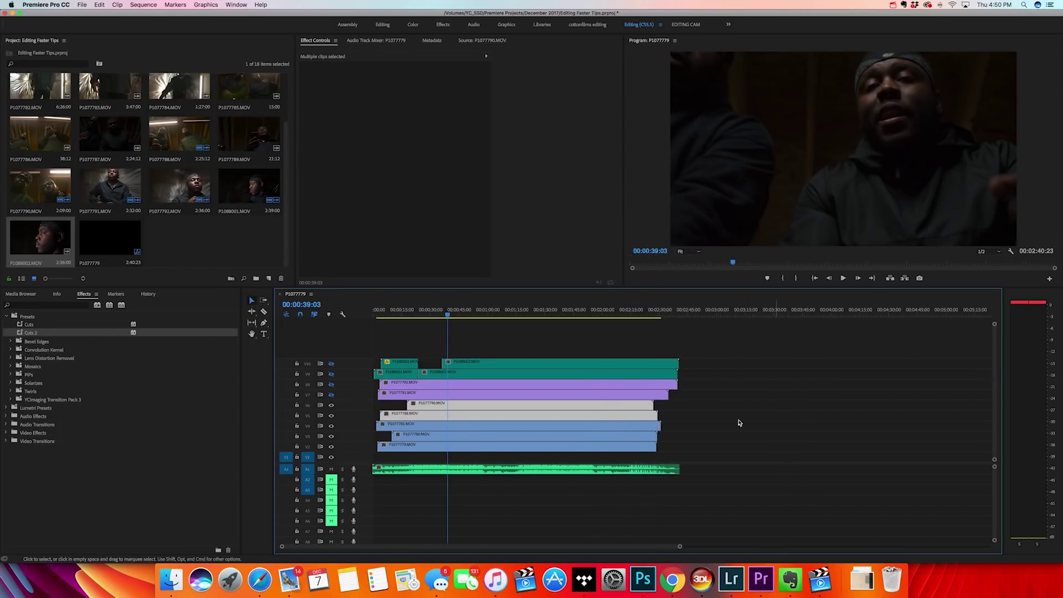
left_click(740, 422)
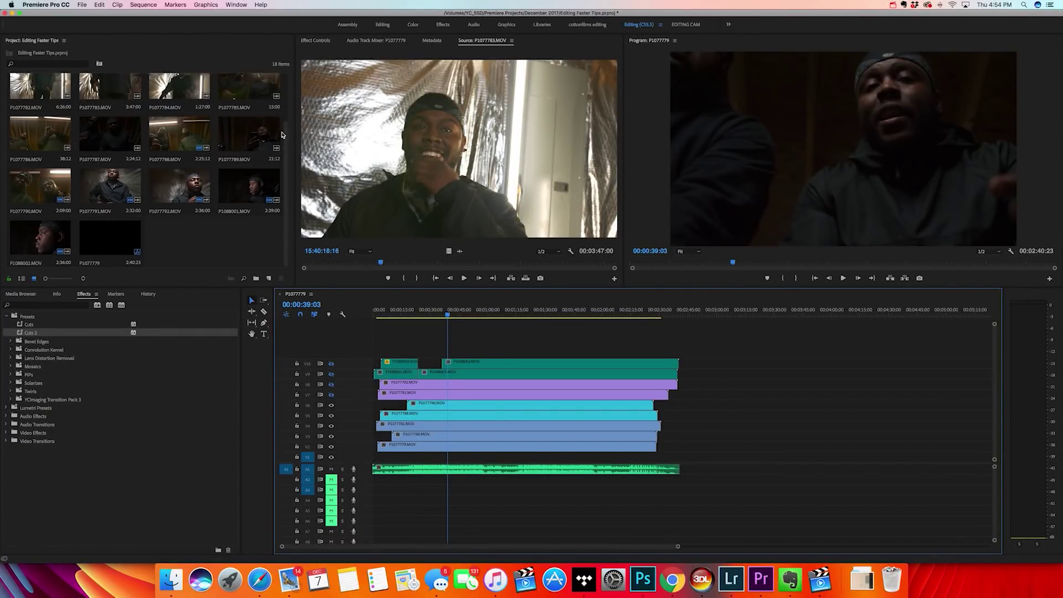
Step: Create sequence P1077783 from P1077783.MOV and stack it below the P1077779 timeline
left_click_drag(286, 145, 285, 94)
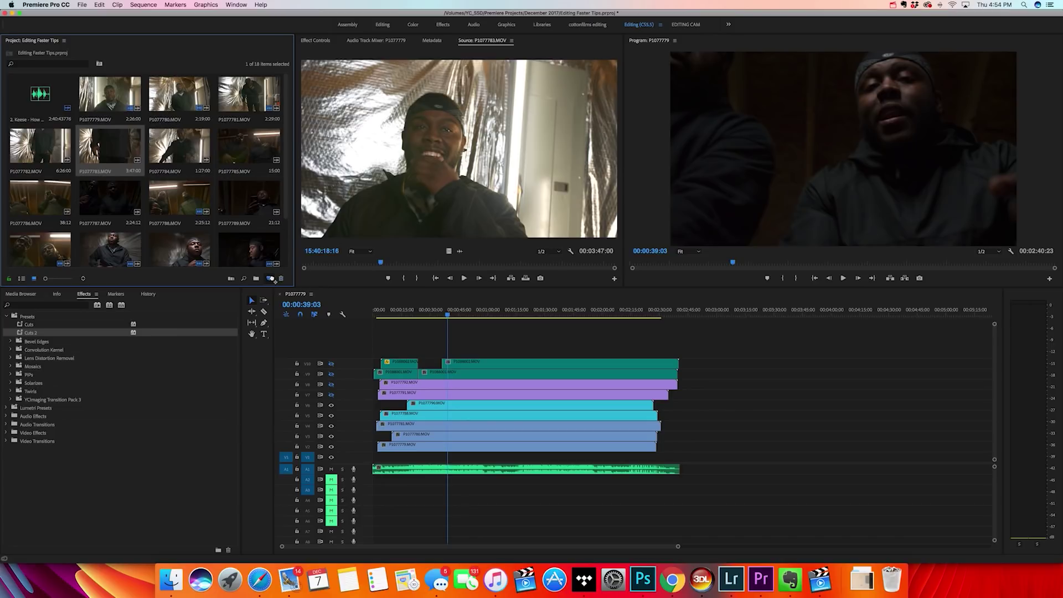
left_click_drag(275, 282, 272, 280)
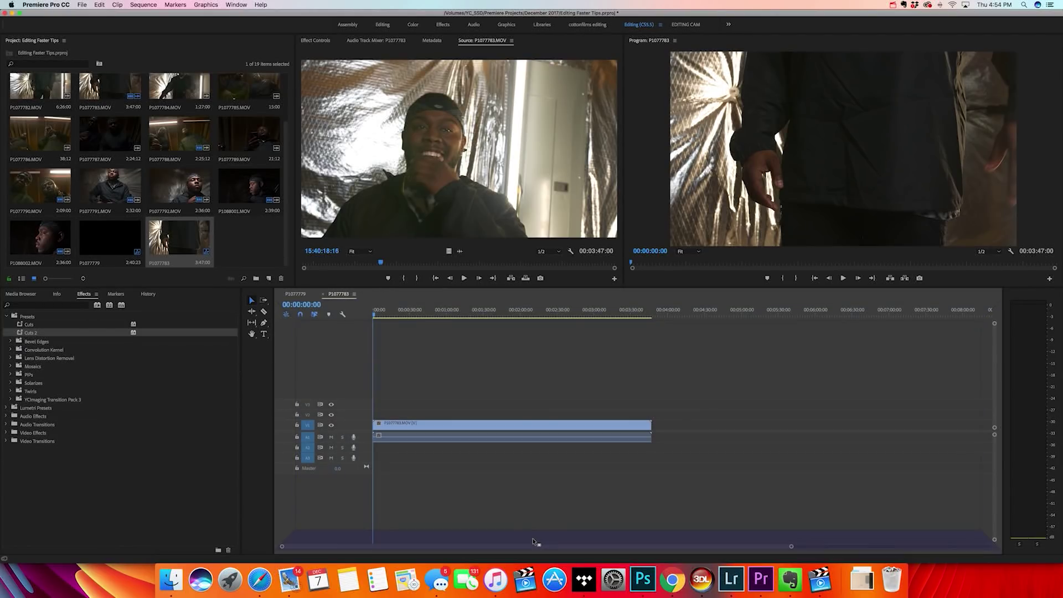
left_click_drag(533, 534, 534, 534)
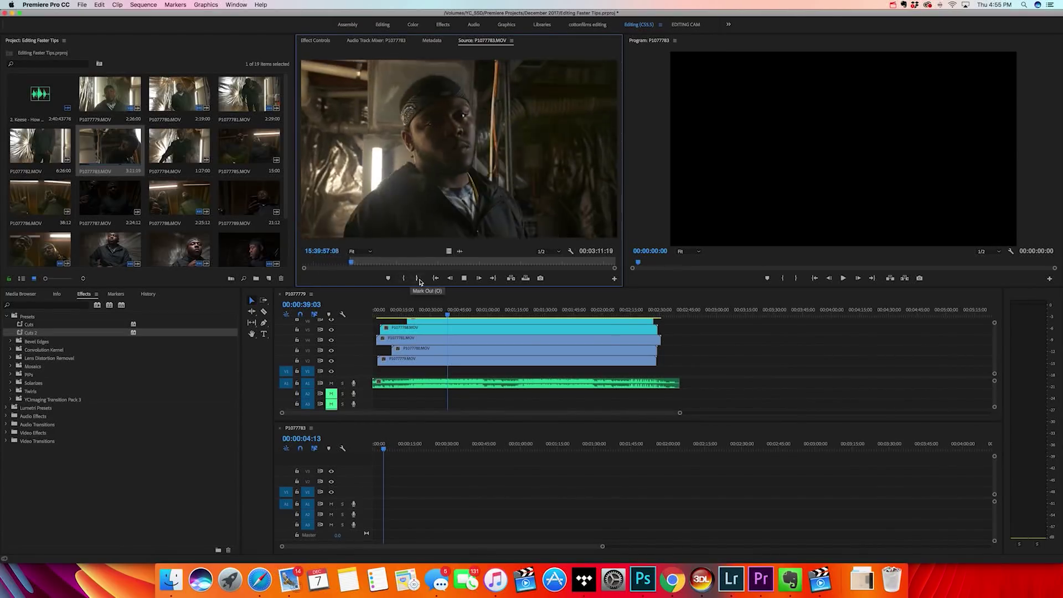
Step: Mark short In/Out portions of P1077783.MOV and overwrite them onto V1 of sequence P1077783
left_click(418, 278)
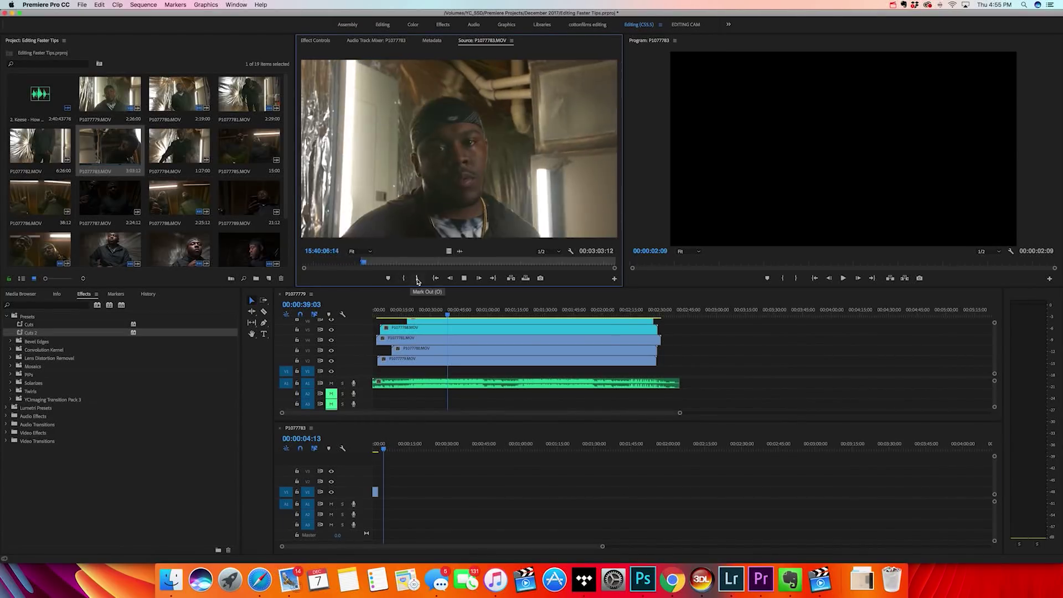
key(".")
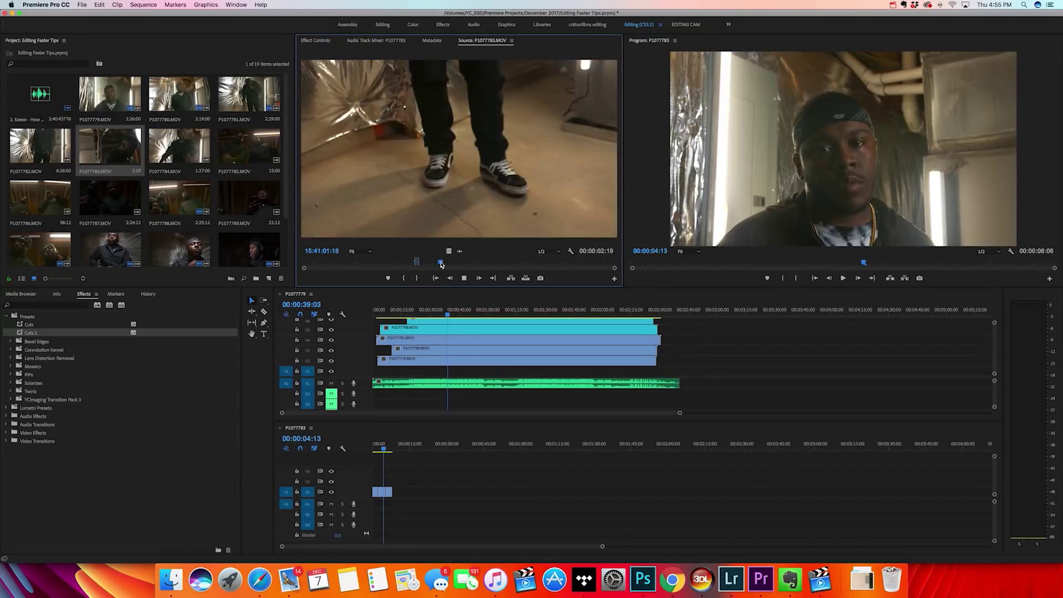
left_click(405, 278)
key(".")
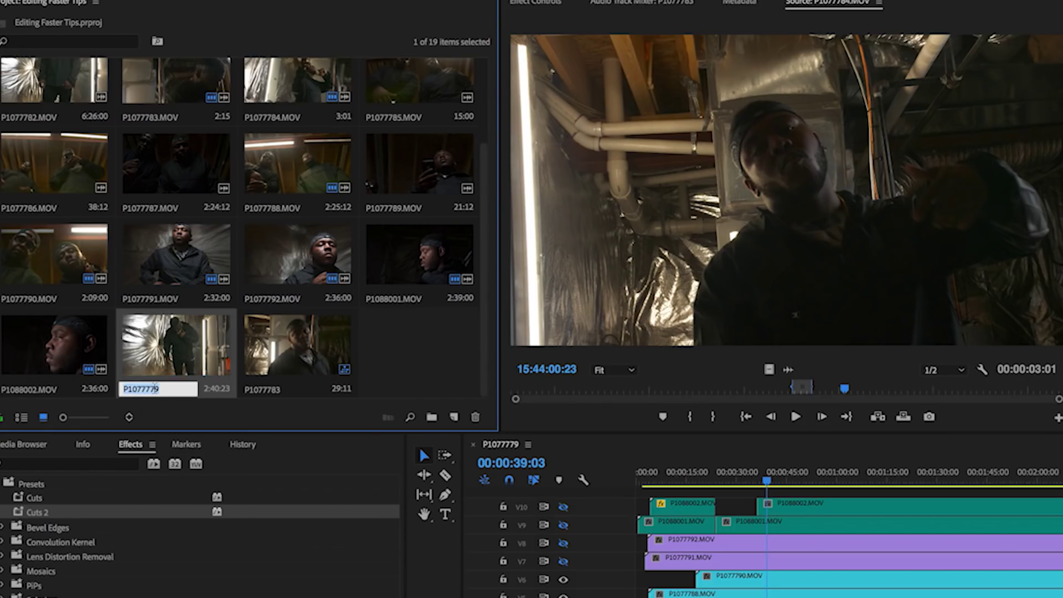
Step: Confirm Main as P1077779's name and rename the P1077783 sequence to B-roll
key("Return")
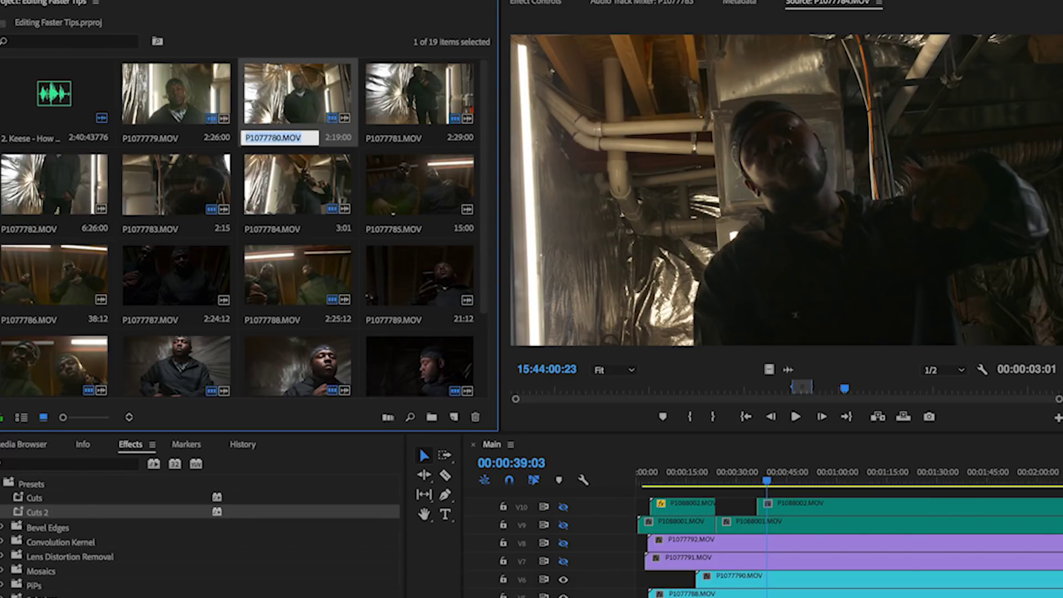
left_click(268, 390)
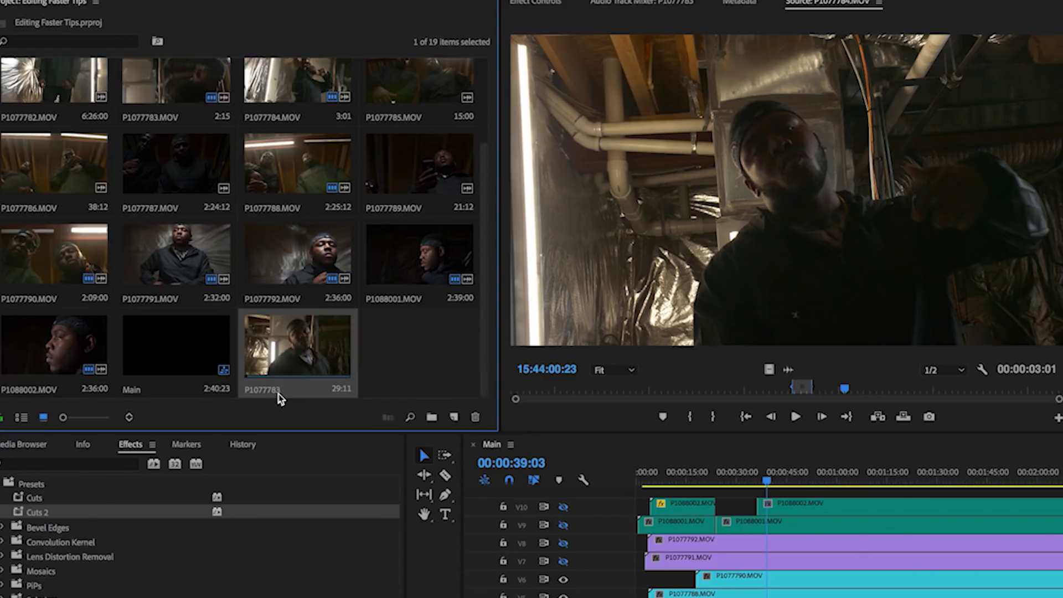
left_click(280, 395)
type("B-roll")
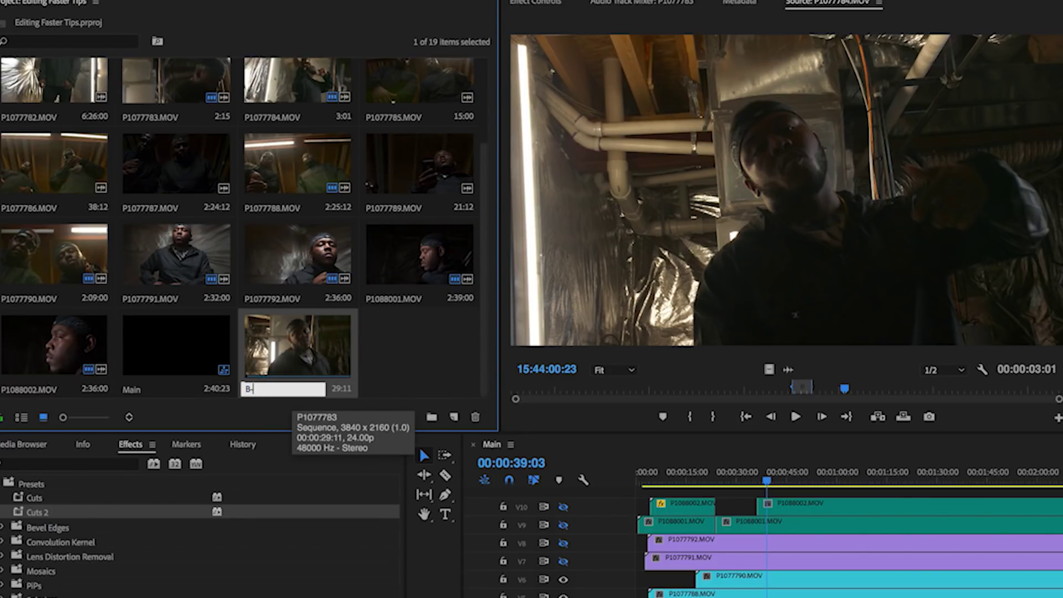
key("Tab")
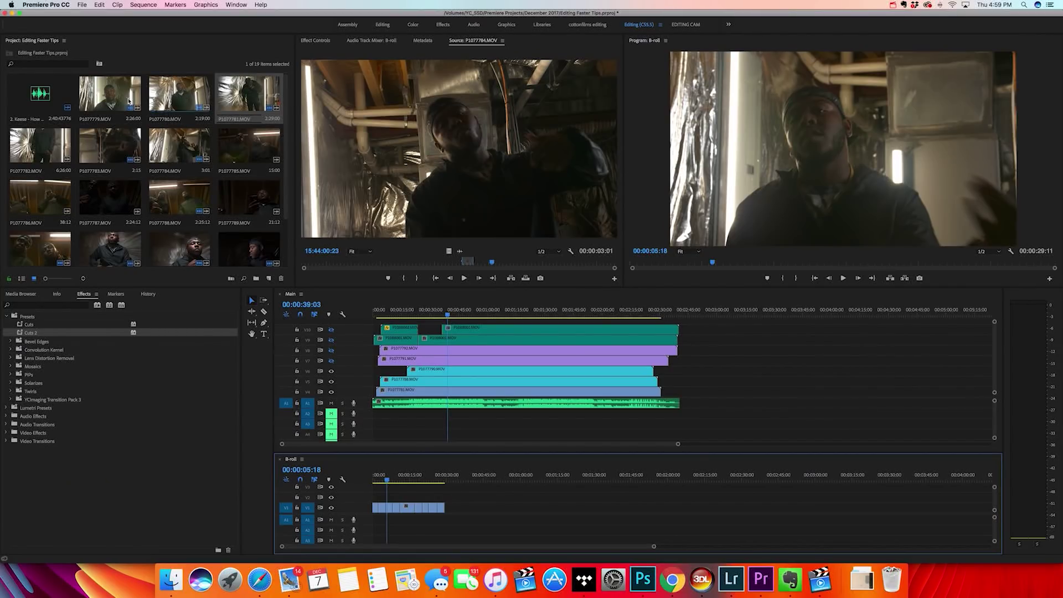
Step: Nest the B-roll sequence onto V11 of Main and play back from 00:00:34:03
double_click(113, 104)
double_click(182, 197)
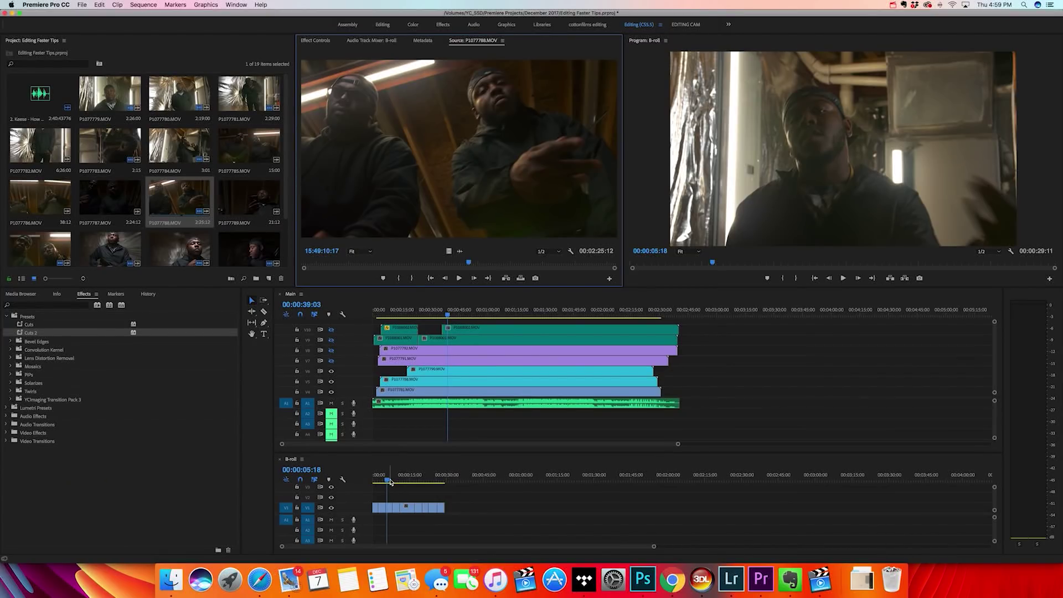
left_click_drag(390, 482, 386, 483)
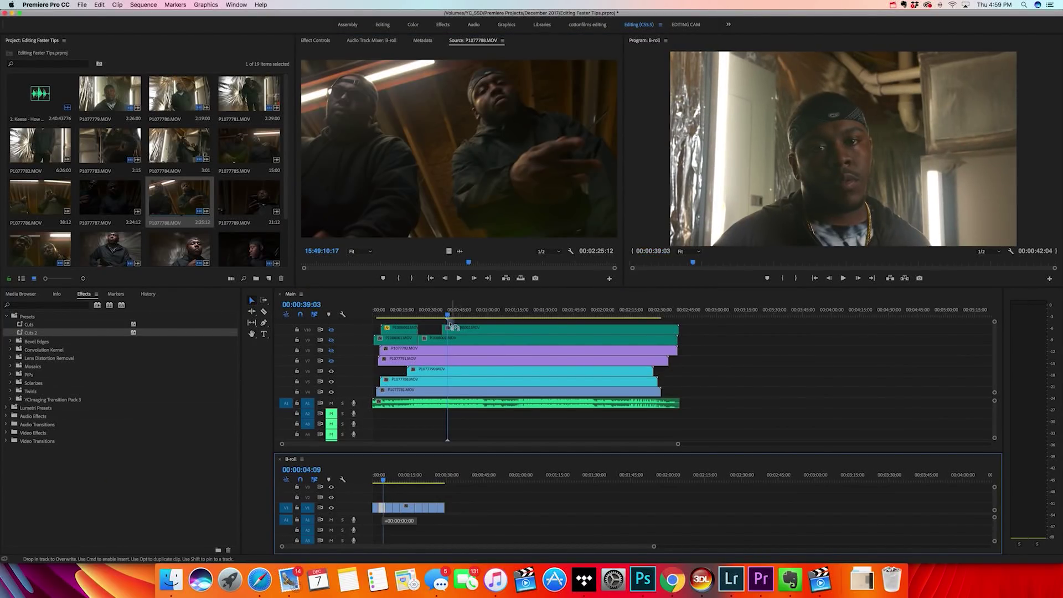
left_click_drag(450, 328, 446, 325)
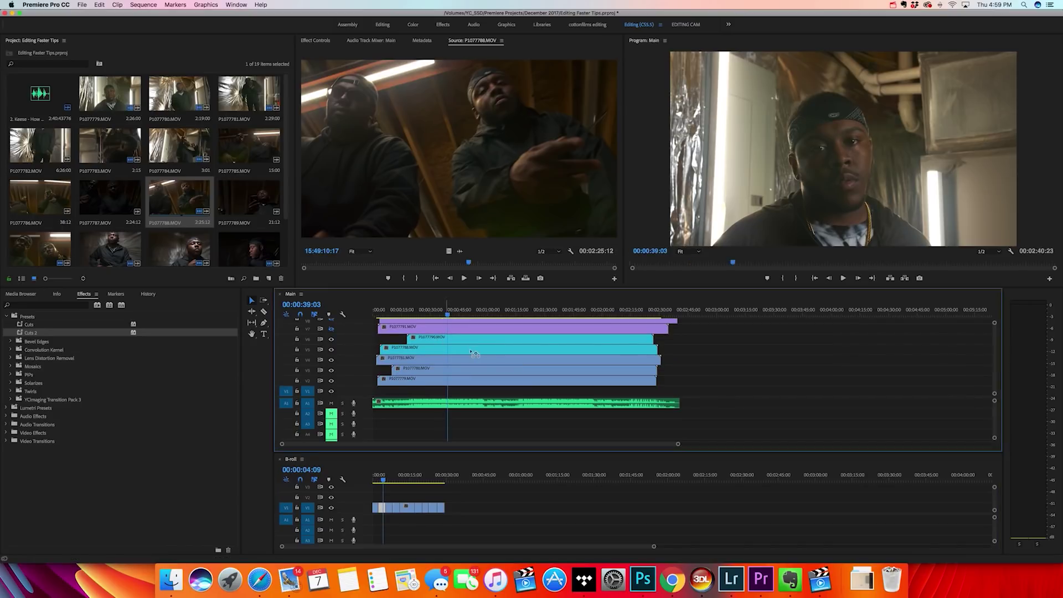
left_click(439, 314)
key("space")
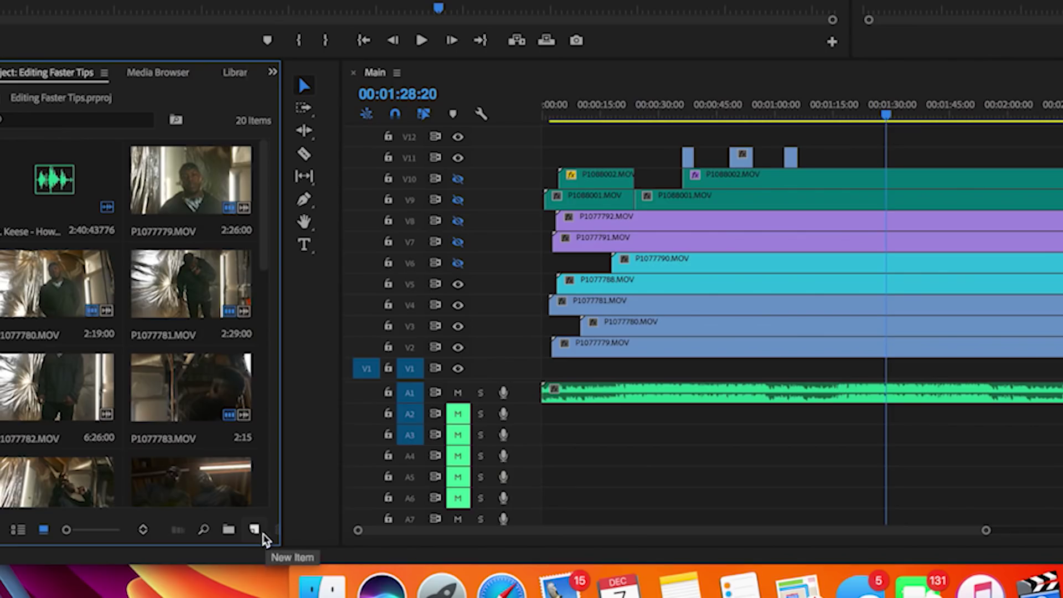
Step: Create an adjustment layer, place it on V12, and extend it across the whole Main edit
left_click(263, 535)
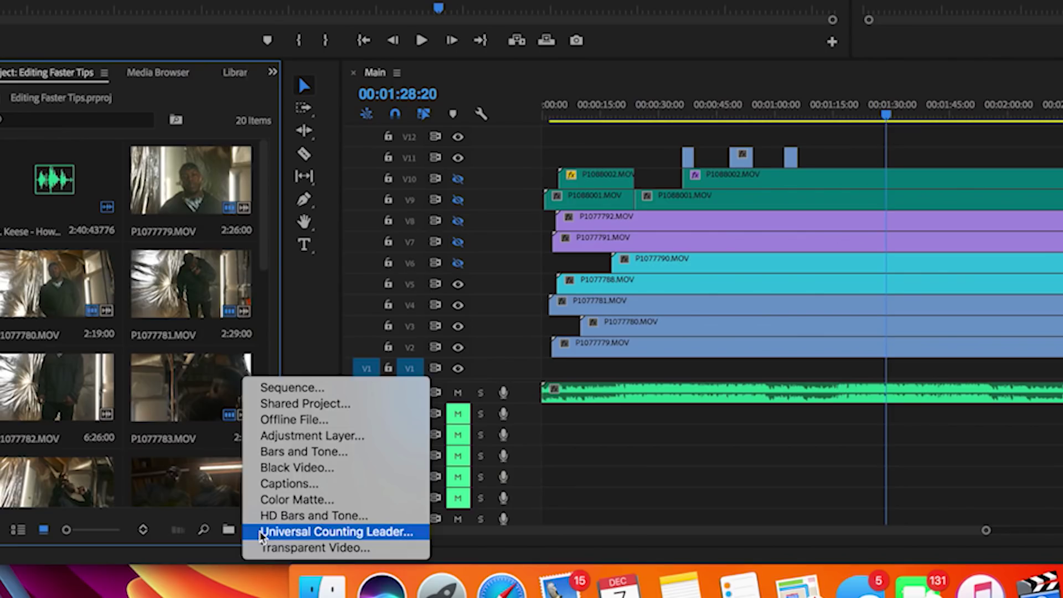
left_click(326, 438)
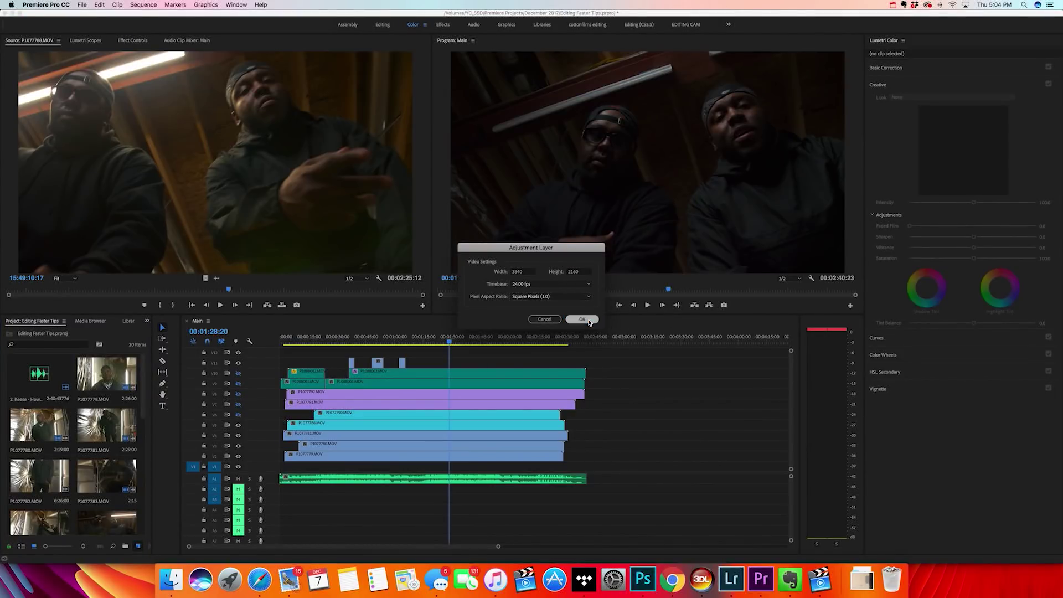
left_click(583, 320)
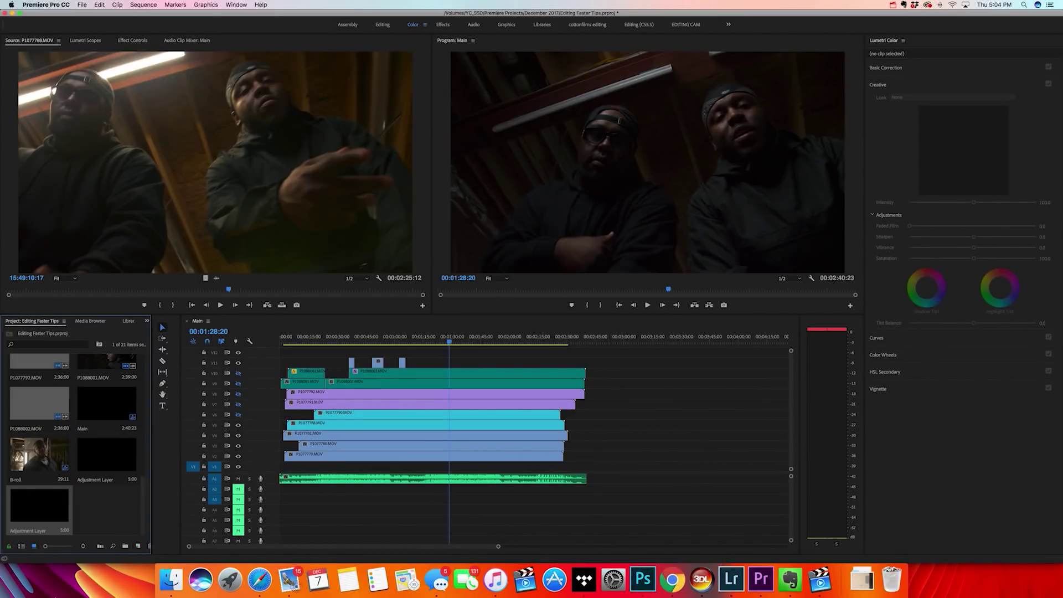
left_click_drag(55, 514, 286, 354)
left_click_drag(521, 355, 597, 355)
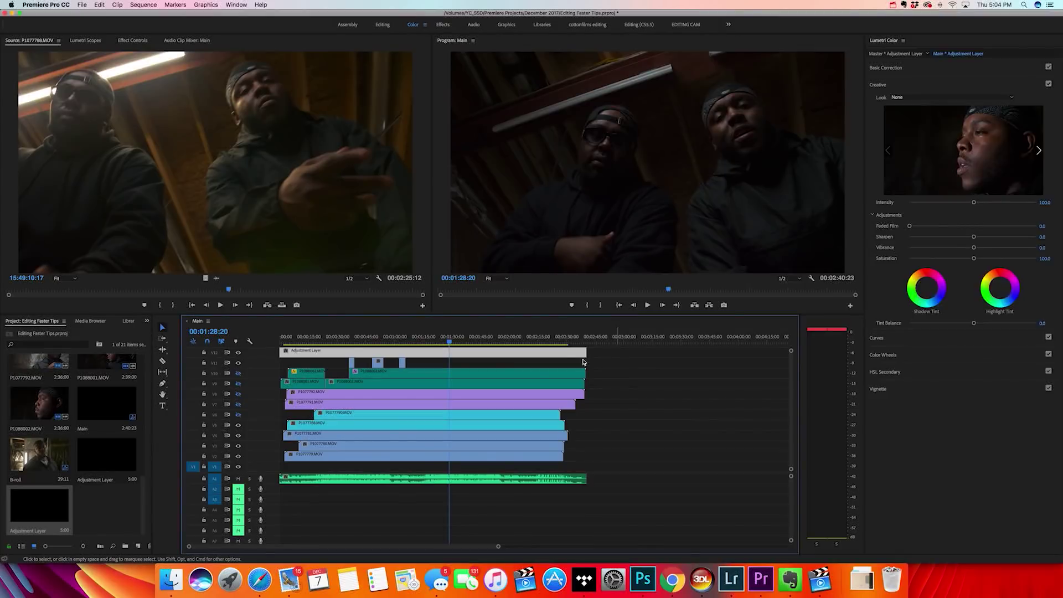
Step: Apply the TO-Matar.cube Lumetri creative look to the adjustment layer
left_click(583, 360)
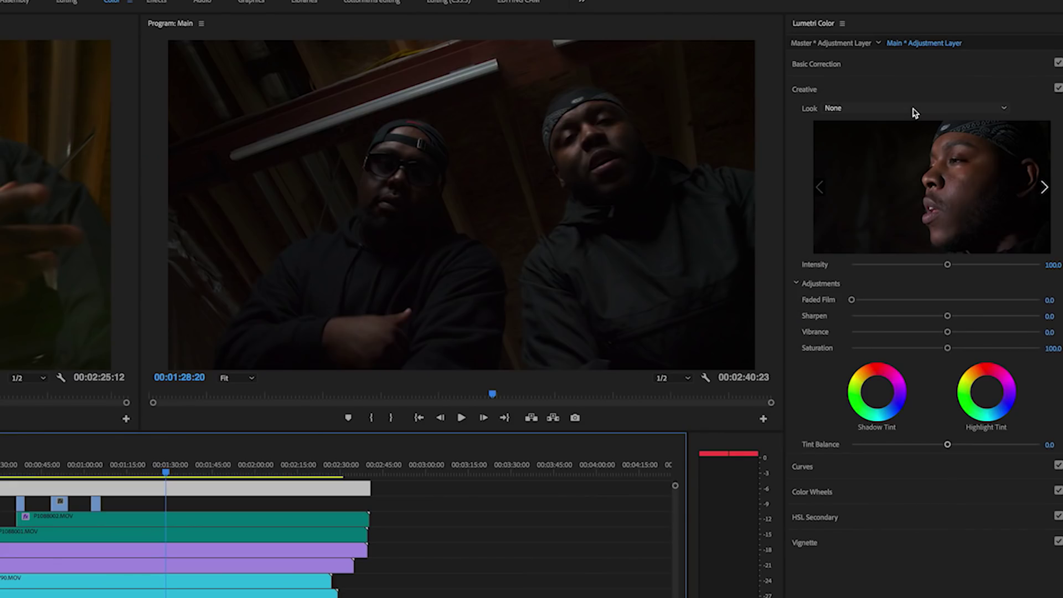
left_click(915, 110)
left_click(886, 20)
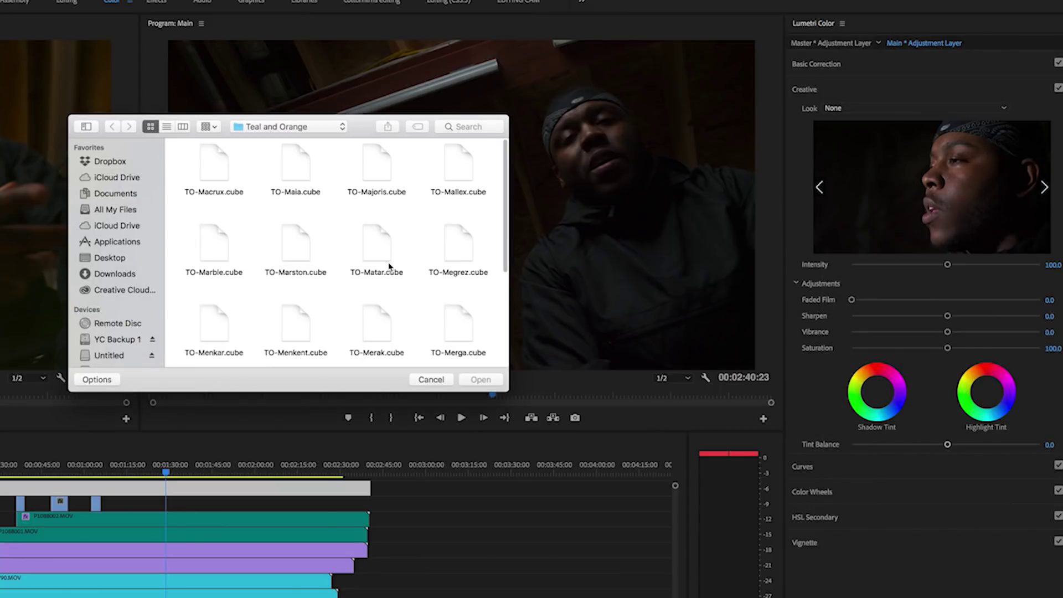
left_click(481, 379)
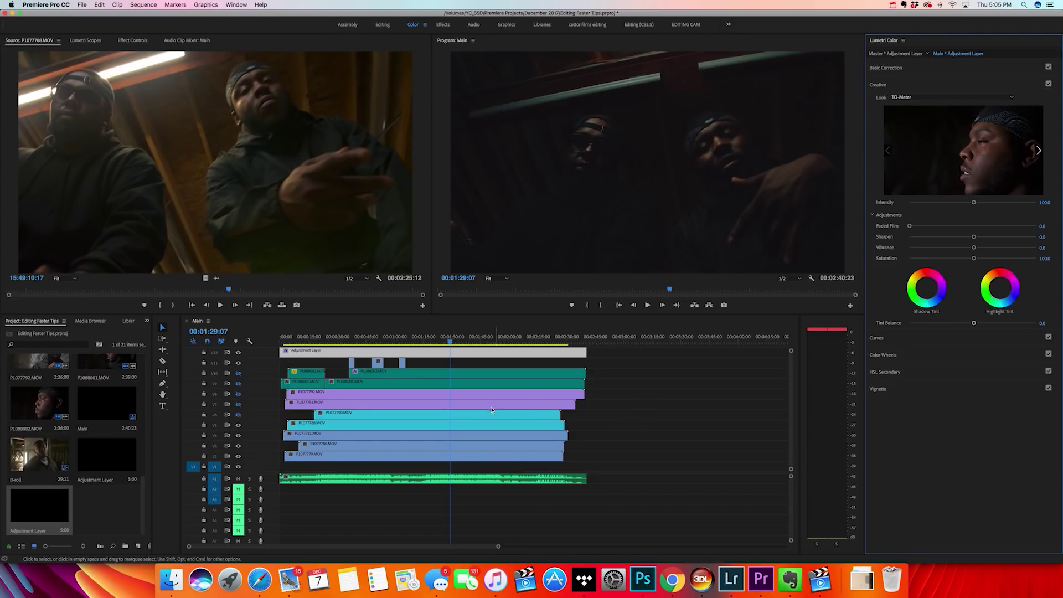
Step: Select P1077788.MOV and raise its Lumetri Basic Correction Shadows to 34.4
left_click(471, 413)
left_click(470, 424)
left_click(932, 69)
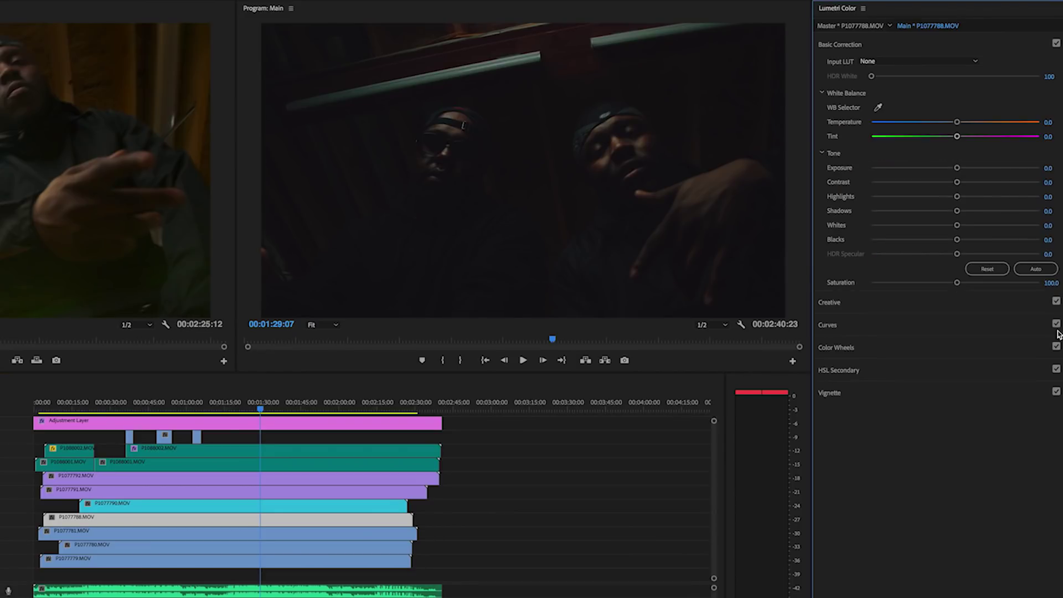
left_click_drag(957, 211, 984, 212)
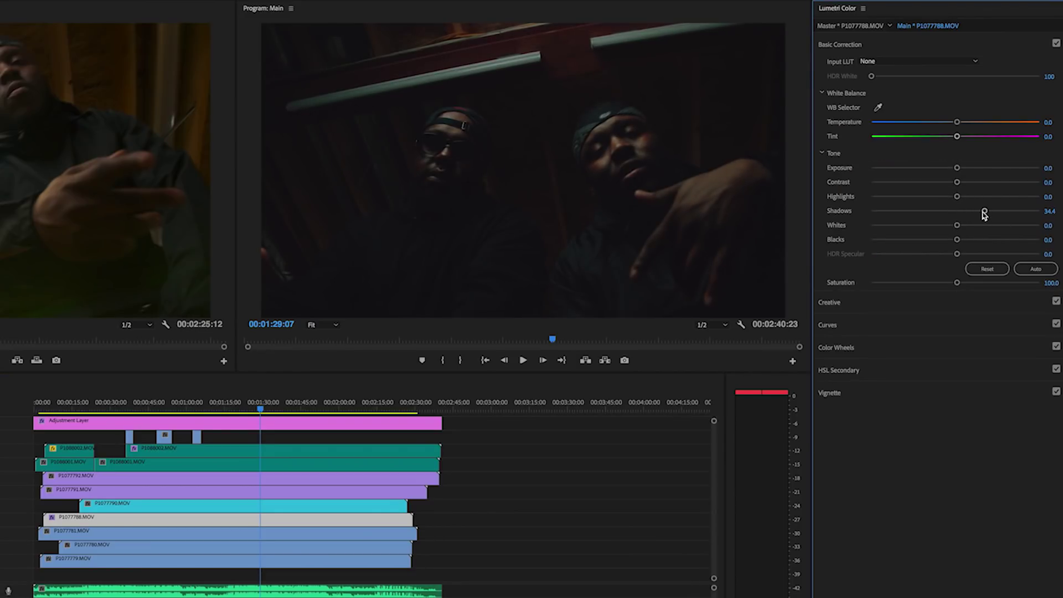